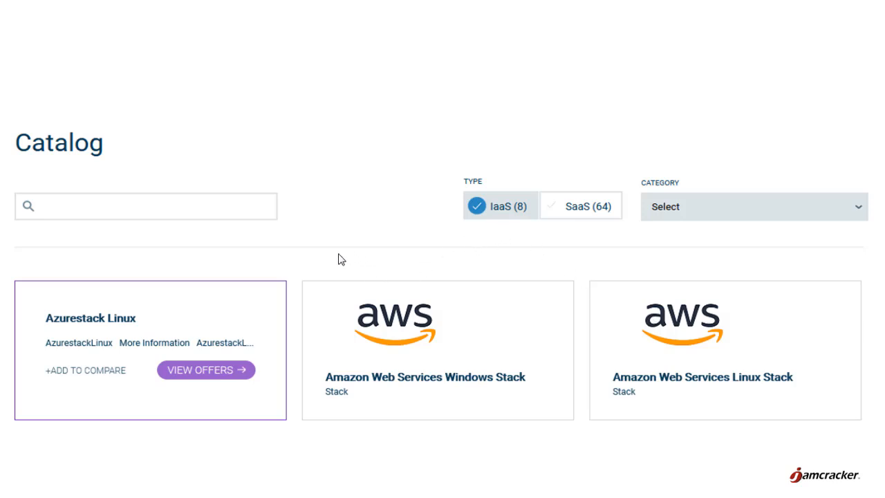
- Open the Azurestack Linux launch form and review the stack description
{"action": "left_click", "coordinate": [218, 378]}
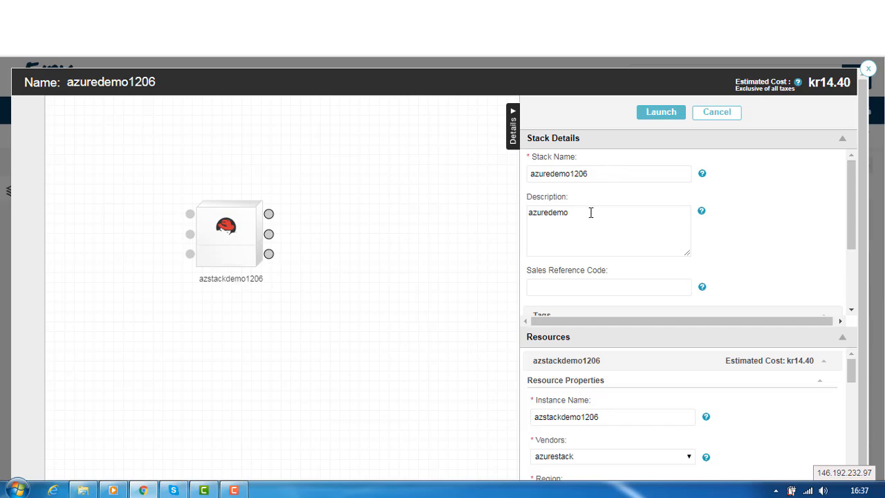
{"action": "left_click_drag", "start_coordinate": [849, 194], "coordinate": [850, 195]}
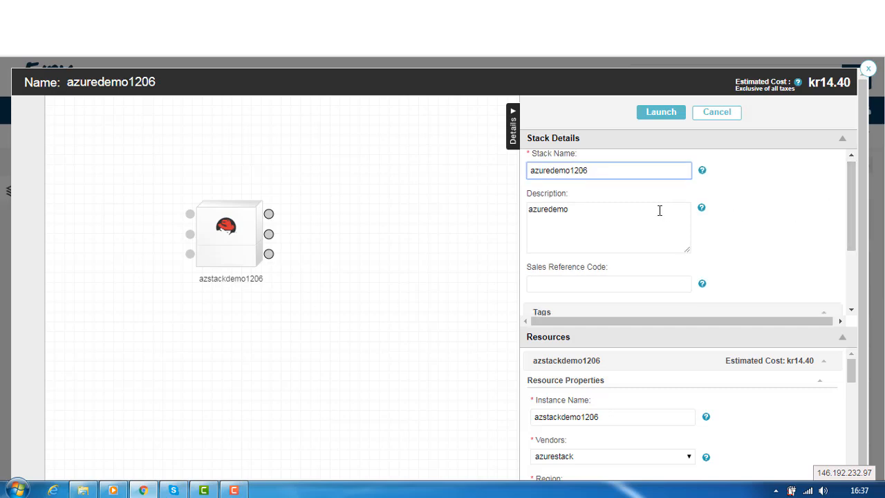
{"action": "left_click", "coordinate": [636, 209]}
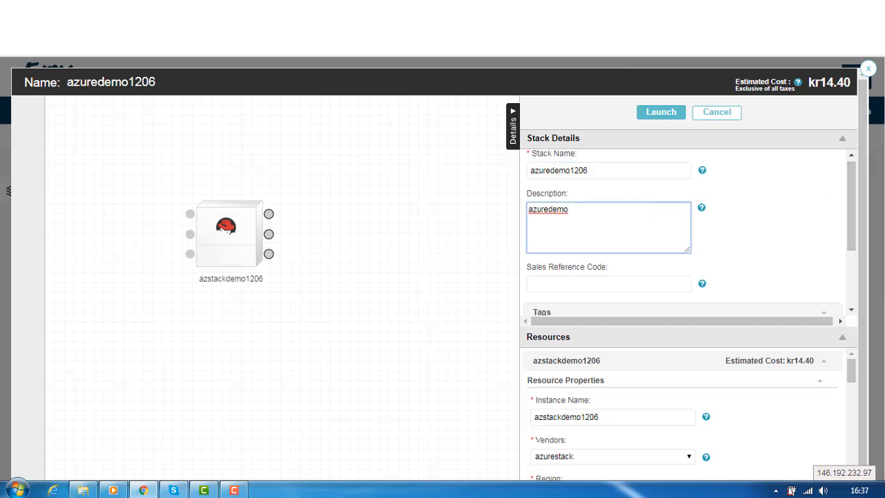
{"action": "left_click_drag", "start_coordinate": [851, 202], "coordinate": [850, 240]}
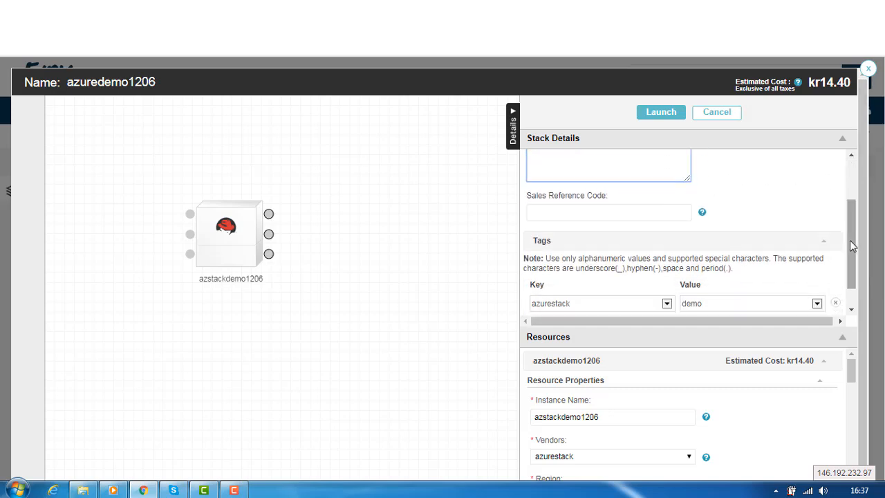
- Review the azurestack/demo tag and the instance name azstackdemo1206
{"action": "scroll", "coordinate": [712, 282], "scroll_direction": "down", "scroll_amount": 1}
{"action": "left_click", "coordinate": [615, 277]}
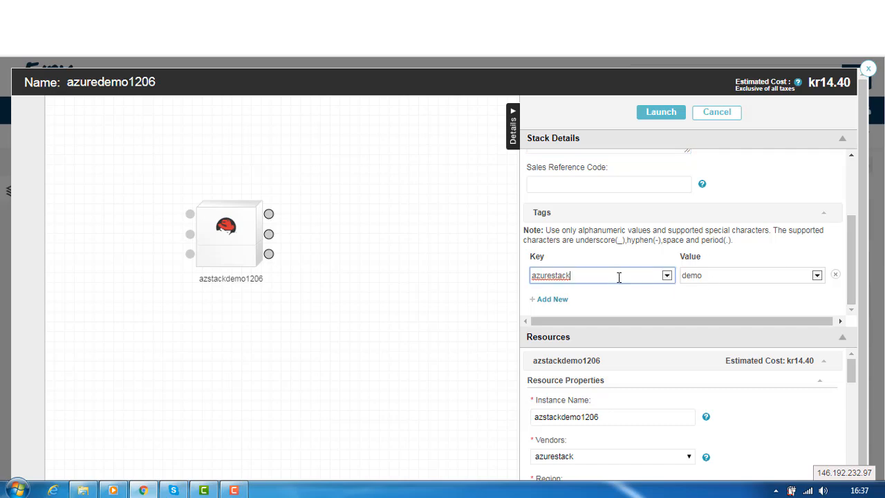
{"action": "scroll", "coordinate": [615, 277], "scroll_direction": "down", "scroll_amount": 1}
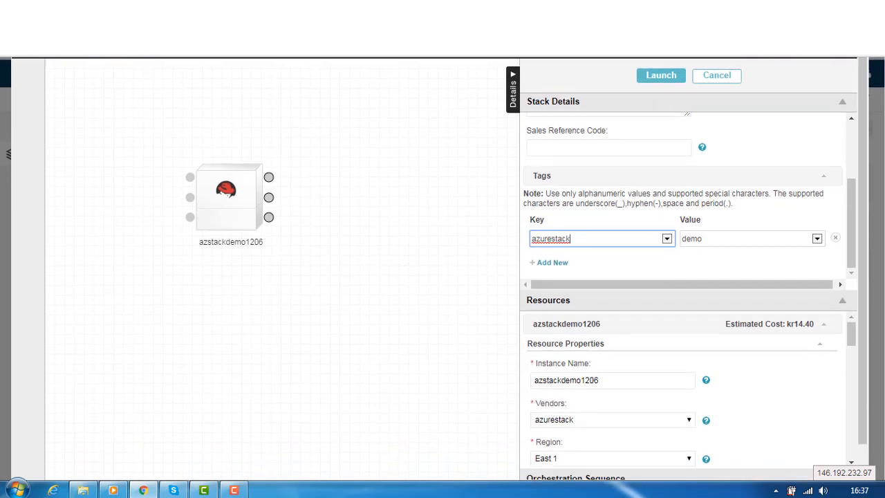
{"action": "scroll", "coordinate": [882, 337], "scroll_direction": "down", "scroll_amount": 1}
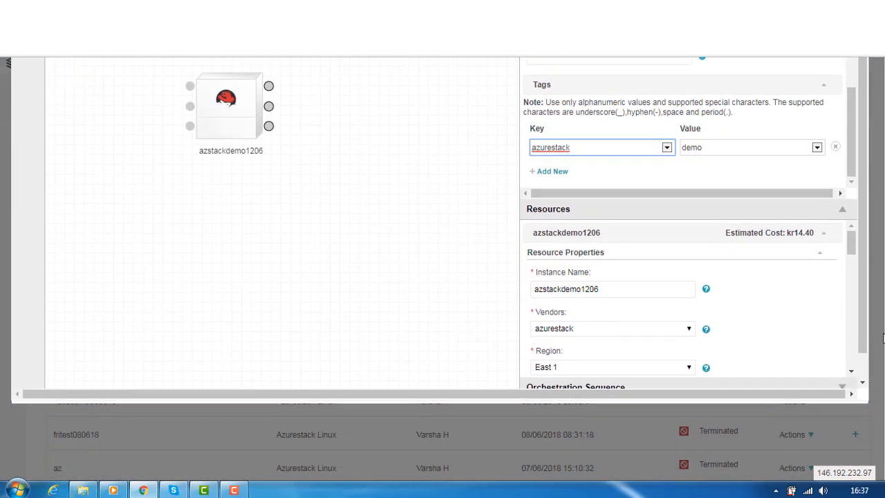
{"action": "left_click", "coordinate": [611, 288]}
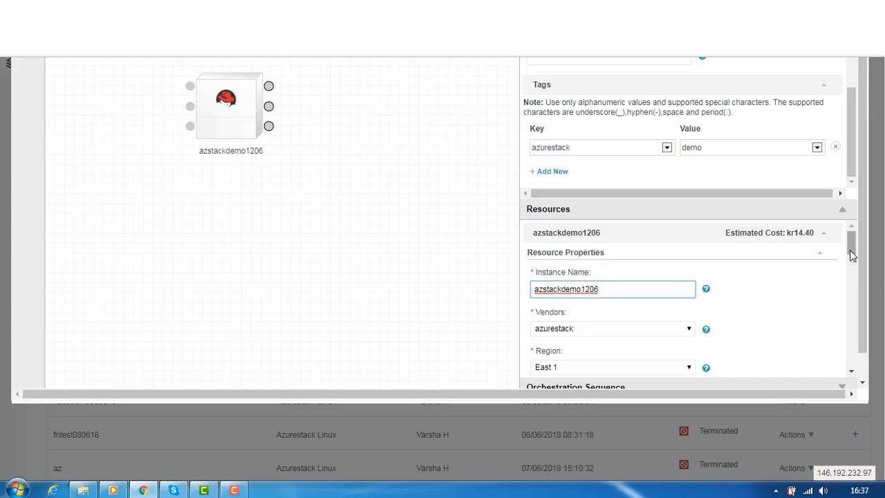
{"action": "scroll", "coordinate": [851, 255], "scroll_direction": "down", "scroll_amount": 2}
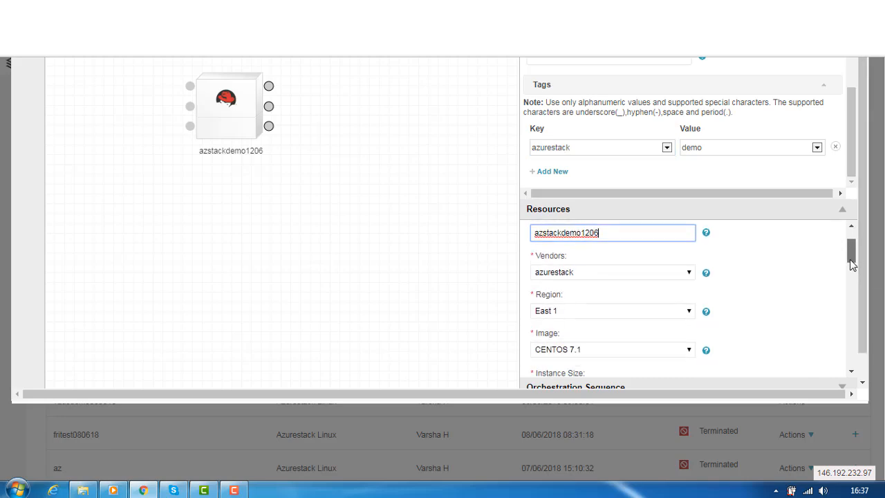
- Keep vendor azurestack, region East 1 and image CENTOS 7.1 for the instance
{"action": "left_click", "coordinate": [690, 268]}
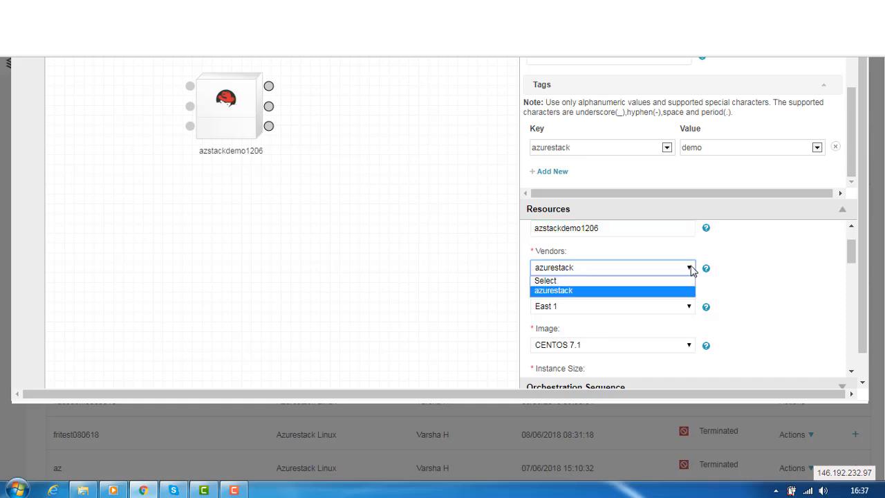
{"action": "left_click", "coordinate": [752, 265]}
{"action": "left_click_drag", "start_coordinate": [854, 252], "coordinate": [855, 264]}
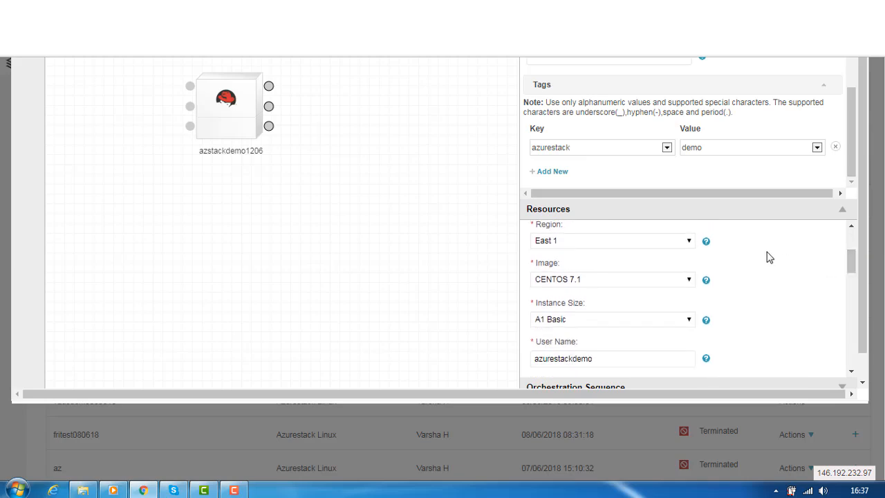
{"action": "left_click", "coordinate": [690, 242]}
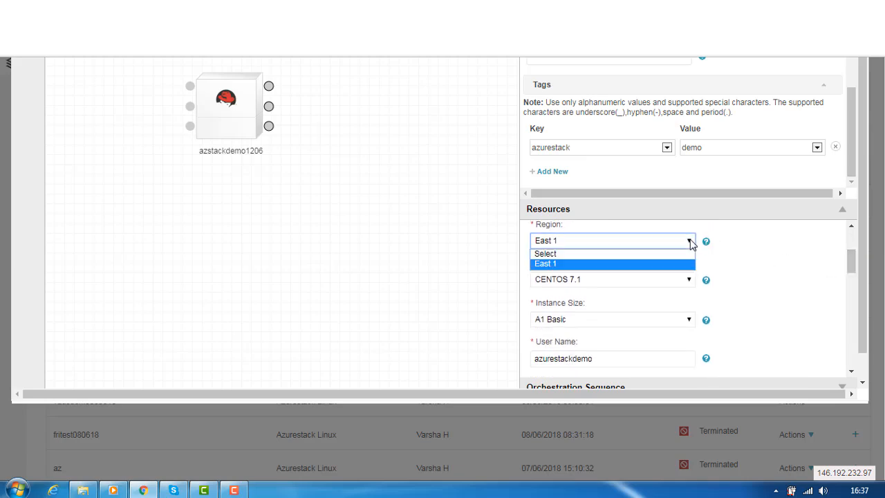
{"action": "left_click", "coordinate": [585, 263]}
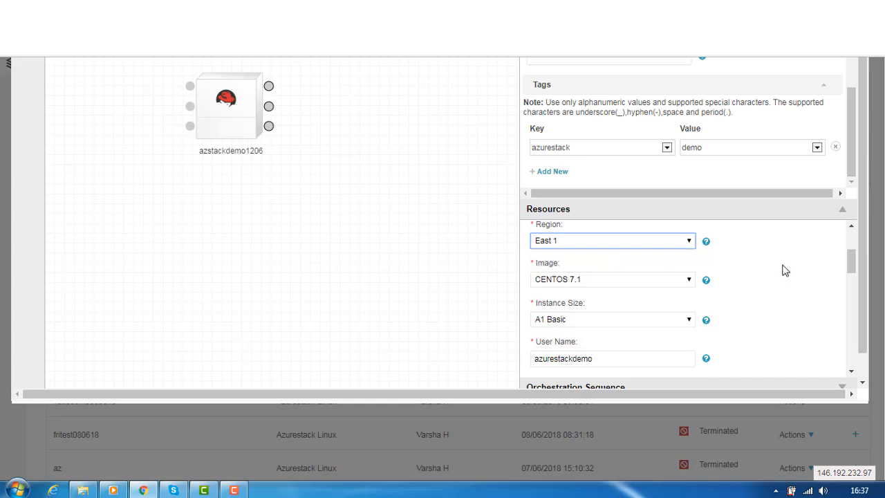
{"action": "left_click", "coordinate": [690, 281]}
{"action": "left_click", "coordinate": [692, 283]}
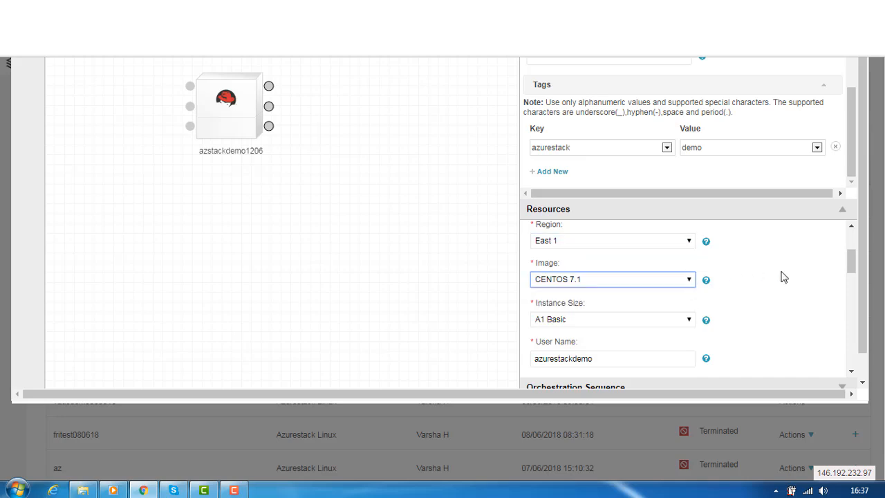
{"action": "left_click_drag", "start_coordinate": [853, 267], "coordinate": [848, 276]}
- Keep instance size A1 Basic and review the user name and password fields
{"action": "left_click", "coordinate": [688, 233]}
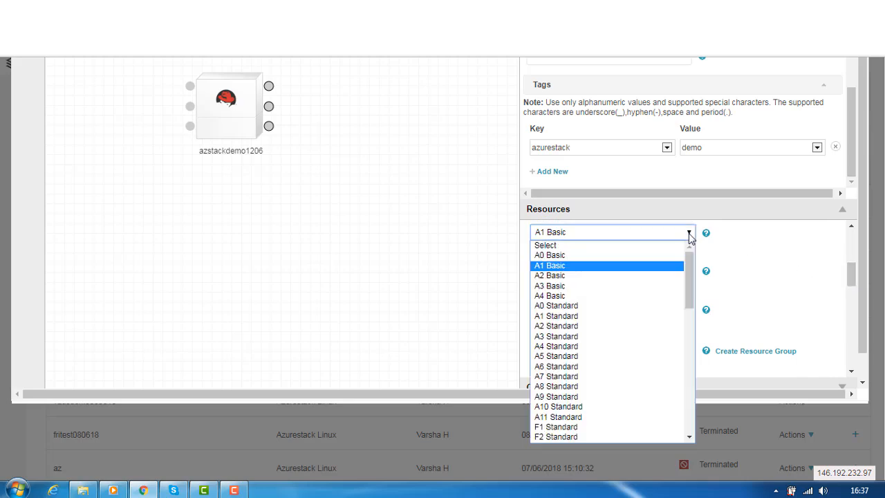
{"action": "left_click", "coordinate": [592, 266]}
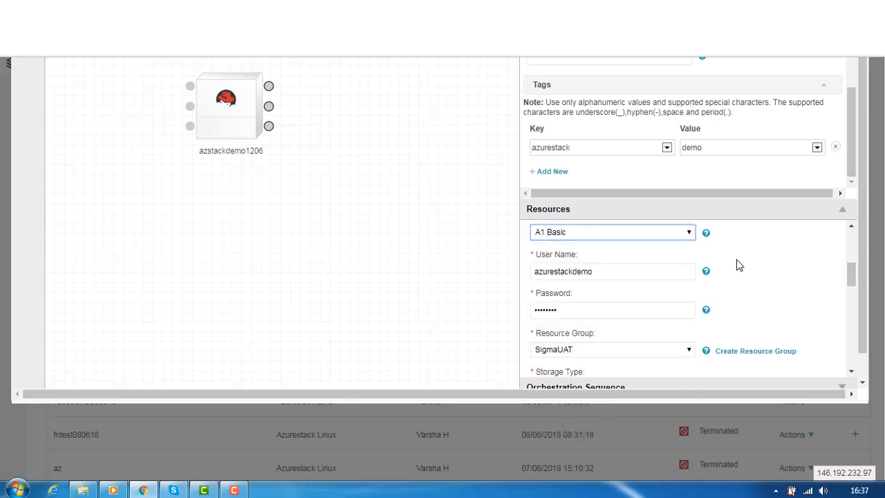
{"action": "left_click", "coordinate": [631, 277]}
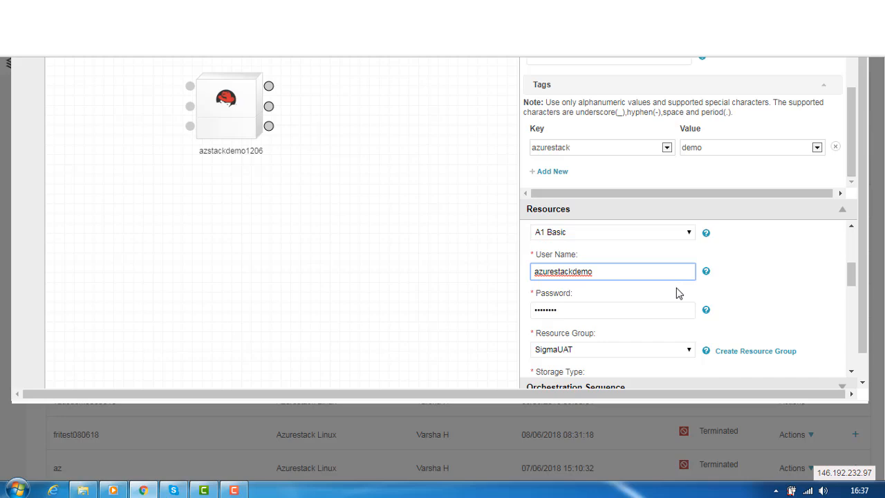
{"action": "left_click", "coordinate": [630, 306]}
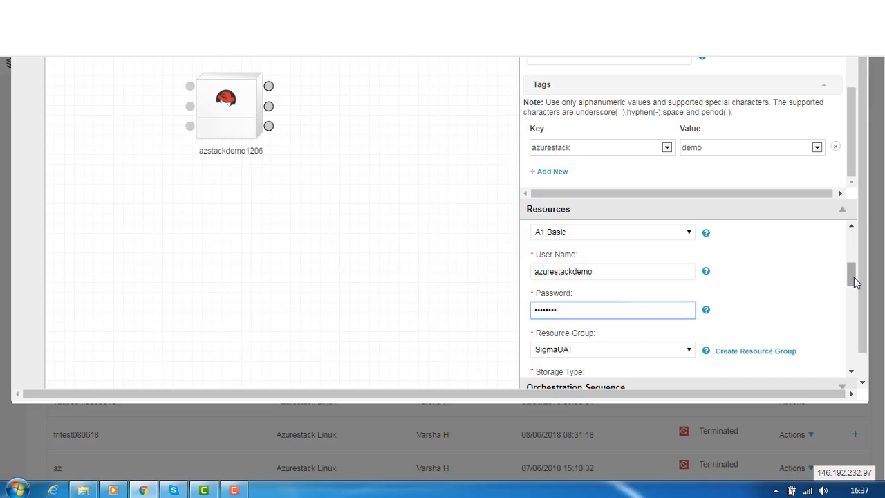
{"action": "left_click_drag", "start_coordinate": [855, 282], "coordinate": [855, 296]}
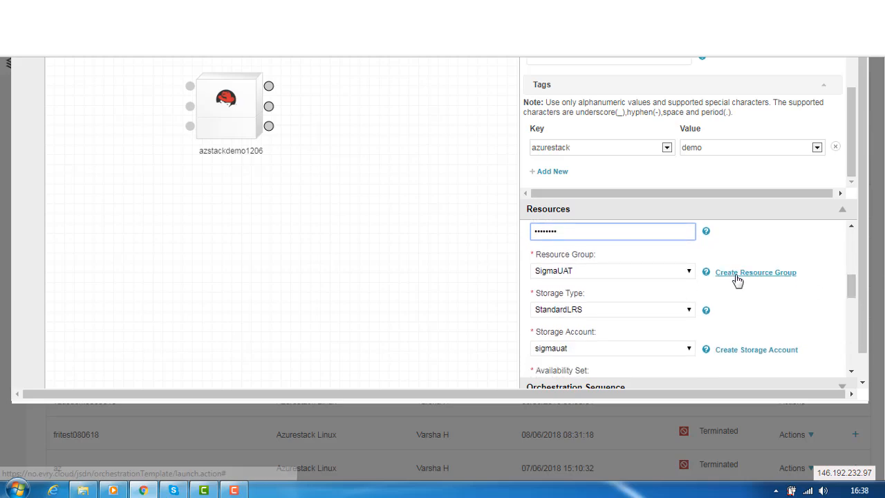
- Keep resource group SigmaUAT and choose StandardLRS as the storage type
{"action": "left_click", "coordinate": [690, 274]}
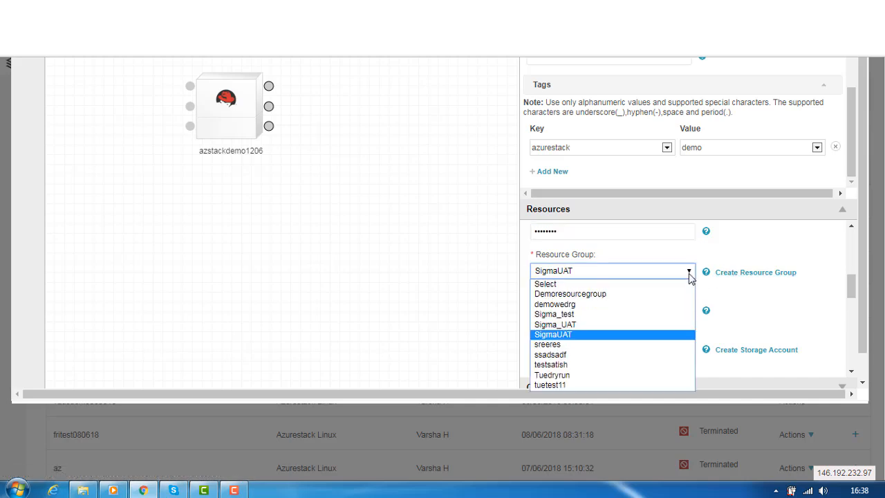
{"action": "left_click", "coordinate": [689, 275]}
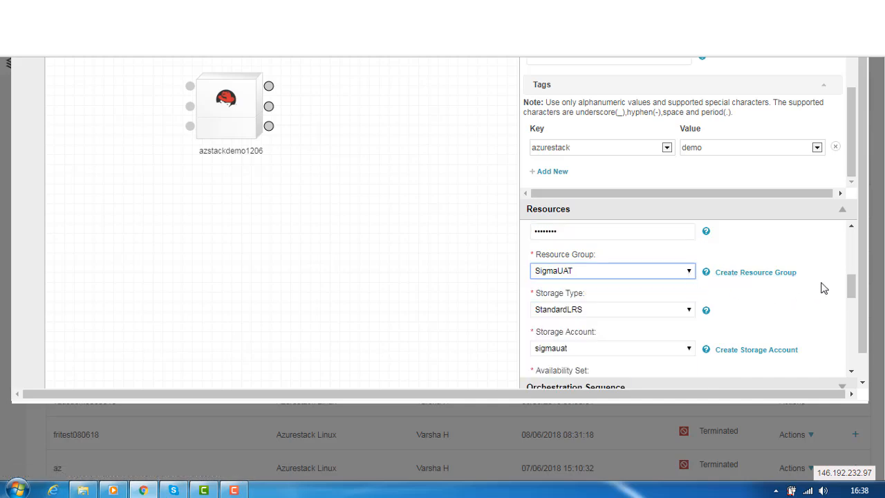
{"action": "left_click_drag", "start_coordinate": [852, 296], "coordinate": [852, 299]}
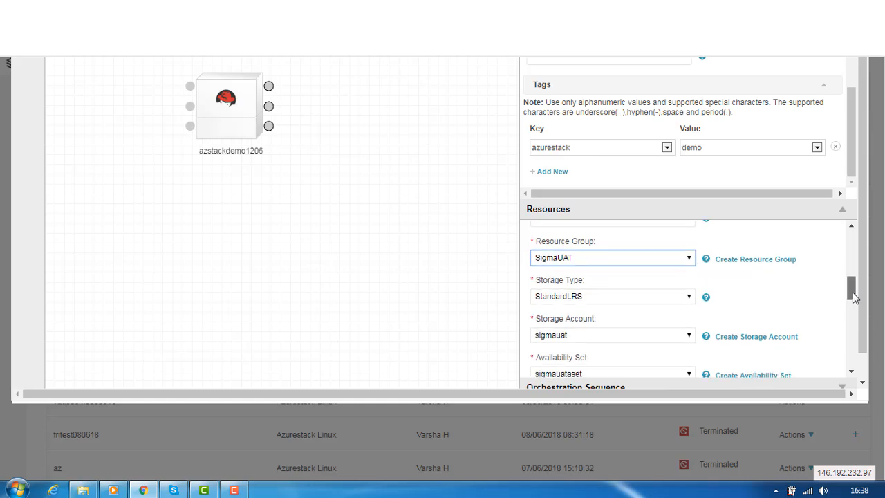
{"action": "left_click", "coordinate": [689, 298]}
{"action": "left_click", "coordinate": [642, 316]}
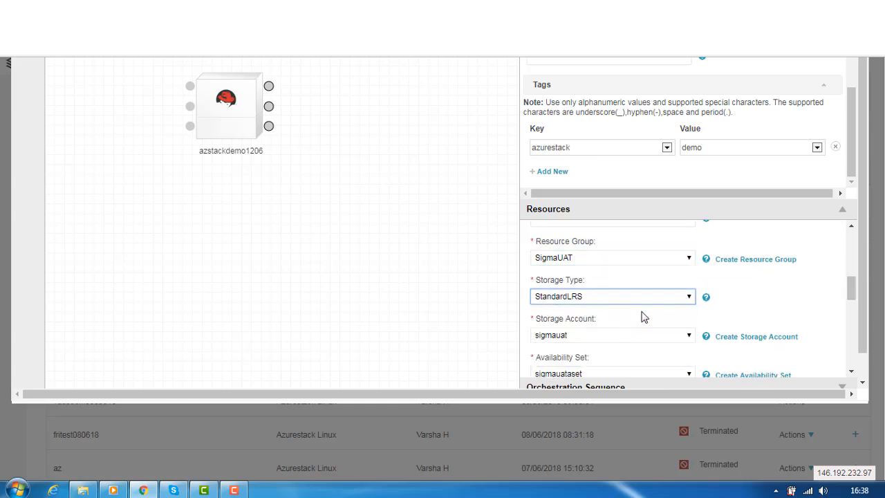
{"action": "left_click_drag", "start_coordinate": [851, 292], "coordinate": [851, 296]}
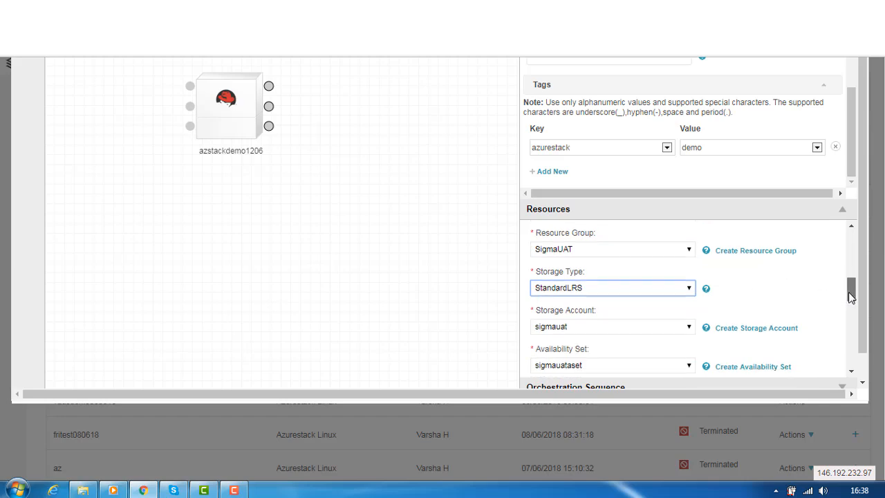
{"action": "scroll", "coordinate": [851, 295], "scroll_direction": "down", "scroll_amount": 1}
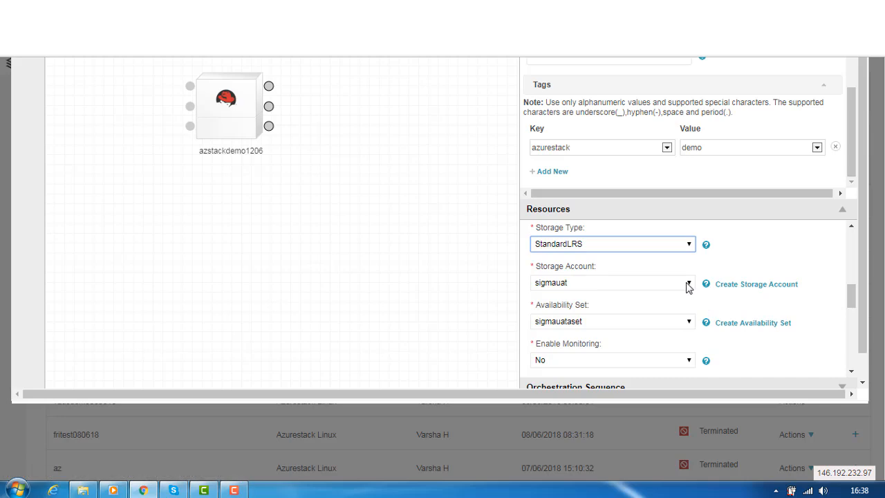
- Keep sigmauat as the storage account and sigmauataset as the availability set
{"action": "left_click", "coordinate": [689, 283]}
{"action": "left_click", "coordinate": [688, 284]}
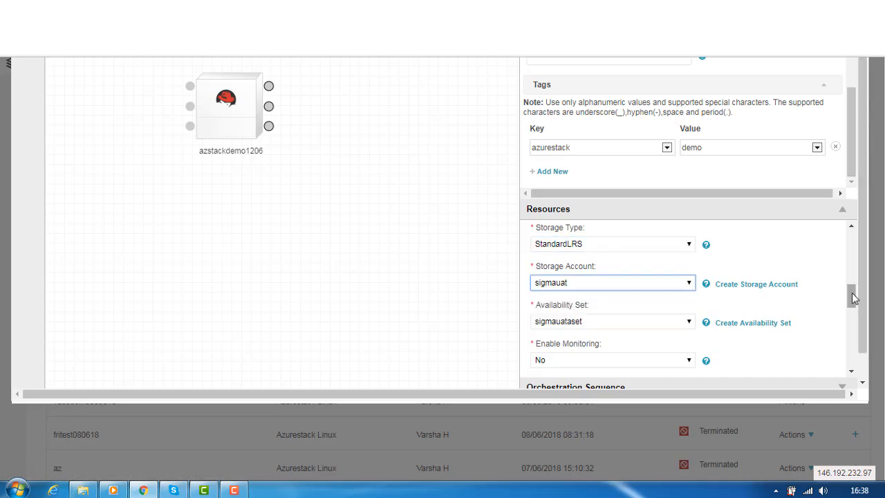
{"action": "scroll", "coordinate": [851, 296], "scroll_direction": "down", "scroll_amount": 1}
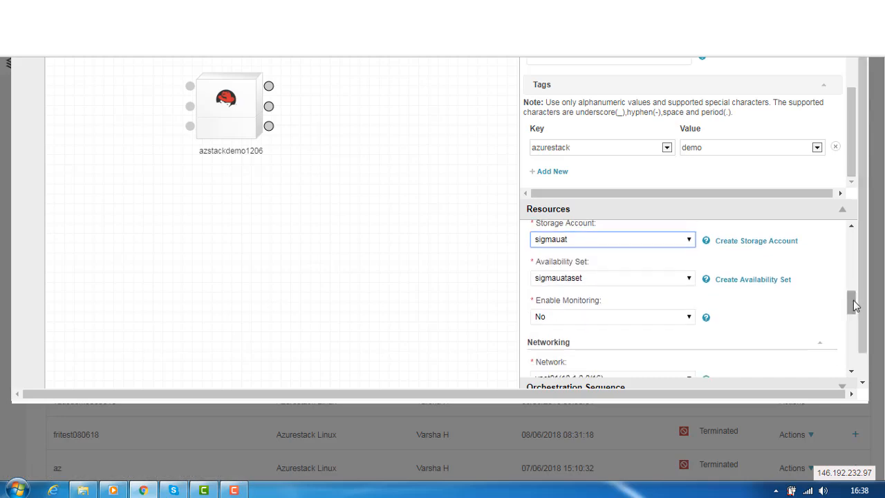
{"action": "left_click", "coordinate": [687, 282]}
{"action": "left_click", "coordinate": [688, 282]}
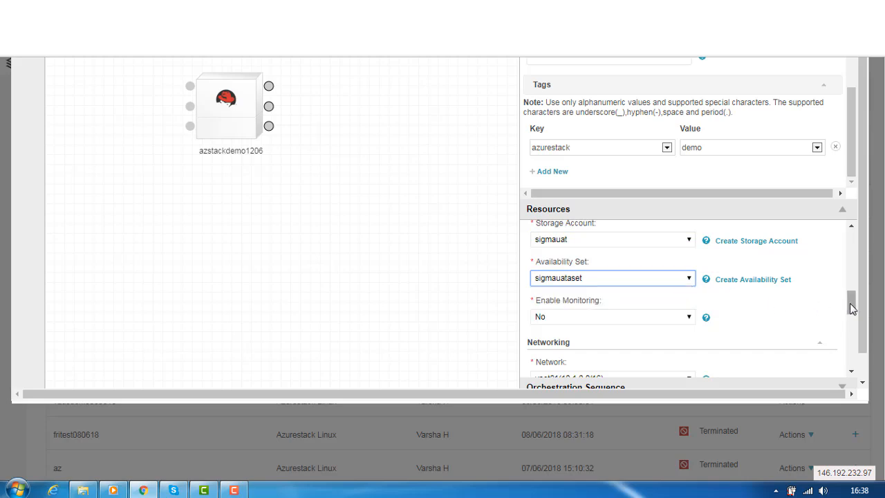
{"action": "scroll", "coordinate": [847, 309], "scroll_direction": "down", "scroll_amount": 1}
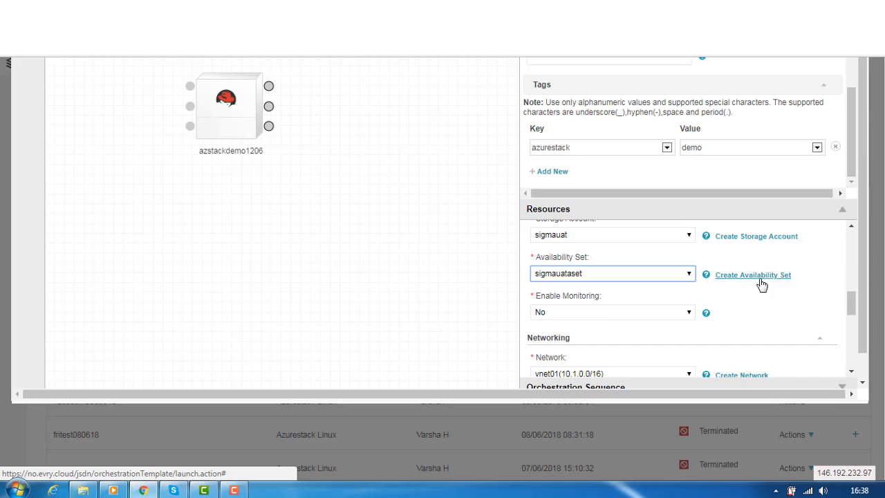
{"action": "scroll", "coordinate": [565, 253], "scroll_direction": "down", "scroll_amount": 3}
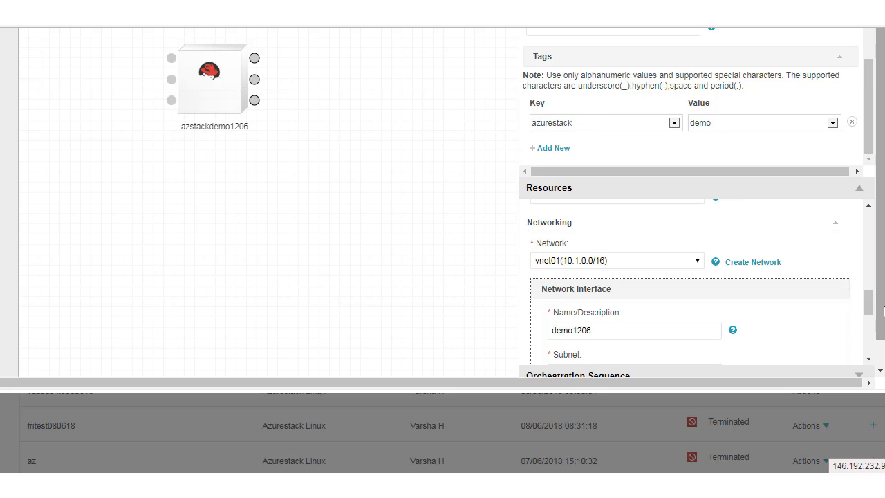
- Keep subnet6(10.1.1.0/24) with Auto Assign for the public IP
{"action": "left_click_drag", "start_coordinate": [880, 317], "coordinate": [881, 344]}
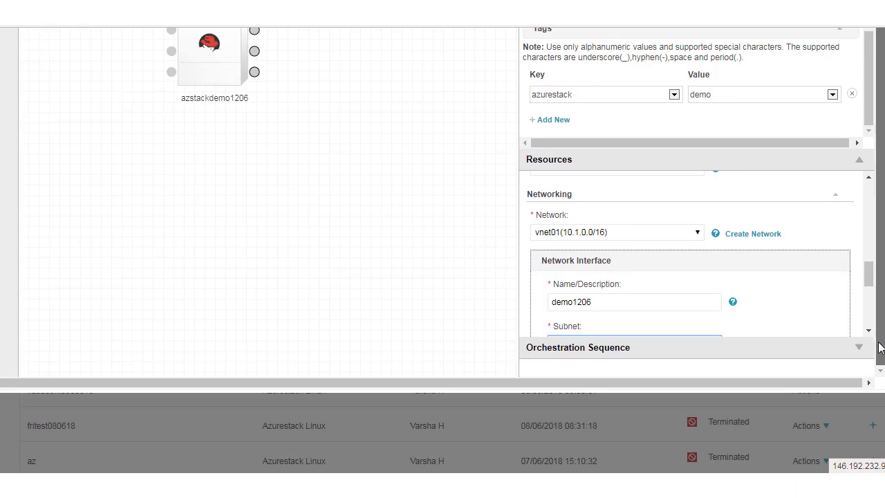
{"action": "left_click_drag", "start_coordinate": [868, 273], "coordinate": [869, 289]}
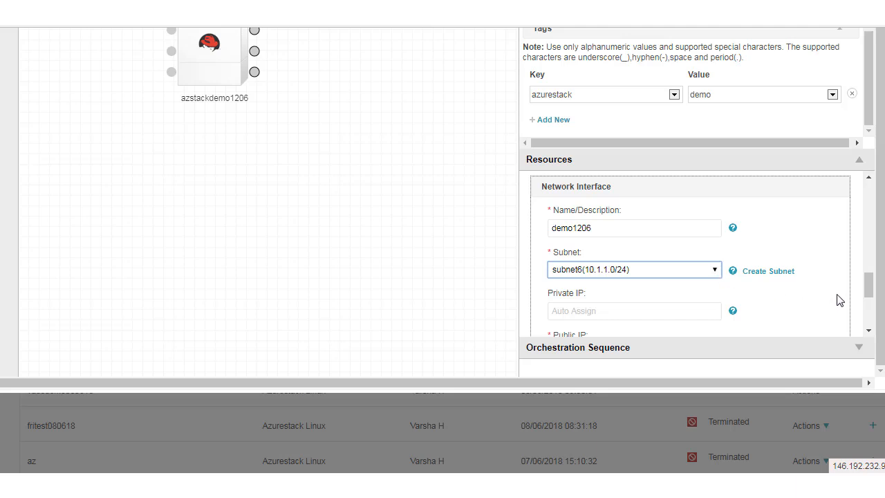
{"action": "left_click_drag", "start_coordinate": [869, 286], "coordinate": [869, 297]}
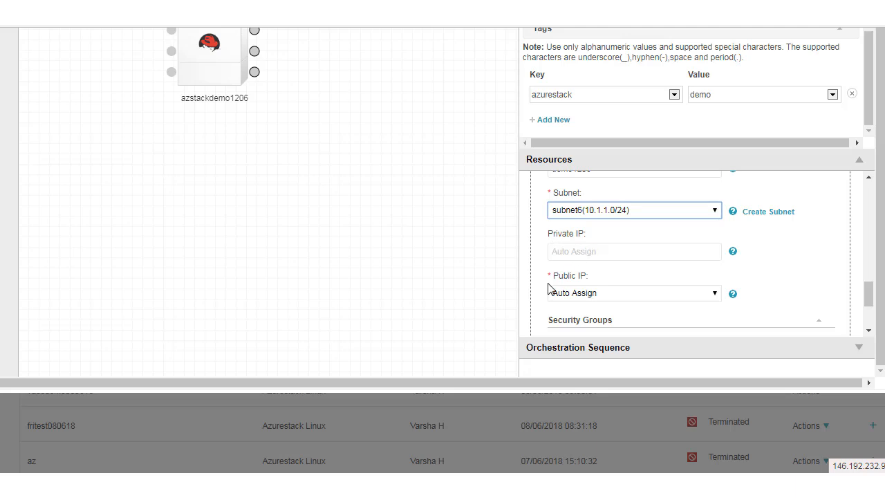
{"action": "left_click", "coordinate": [716, 293]}
{"action": "left_click", "coordinate": [644, 306]}
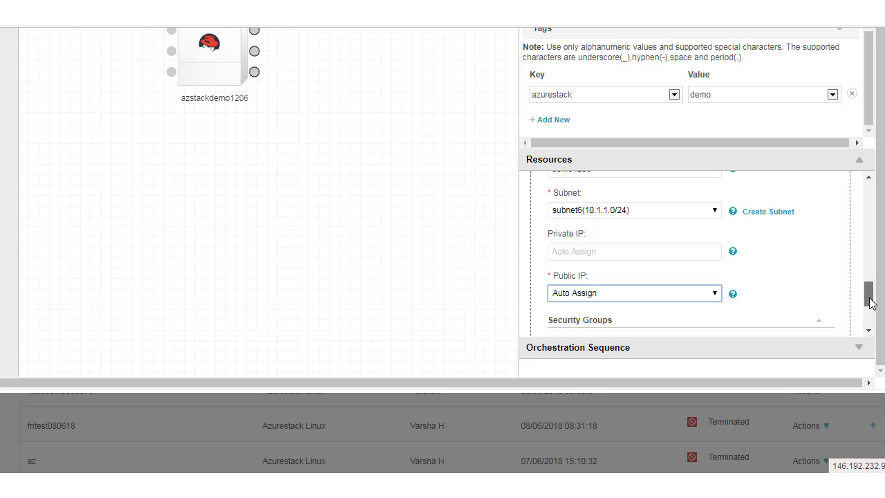
- Review the AzurestackLinuxSecGrp security group rules allowing tcp 22, 80 and 443
{"action": "scroll", "coordinate": [870, 303], "scroll_direction": "down", "scroll_amount": 1}
{"action": "scroll", "coordinate": [870, 302], "scroll_direction": "down", "scroll_amount": 3}
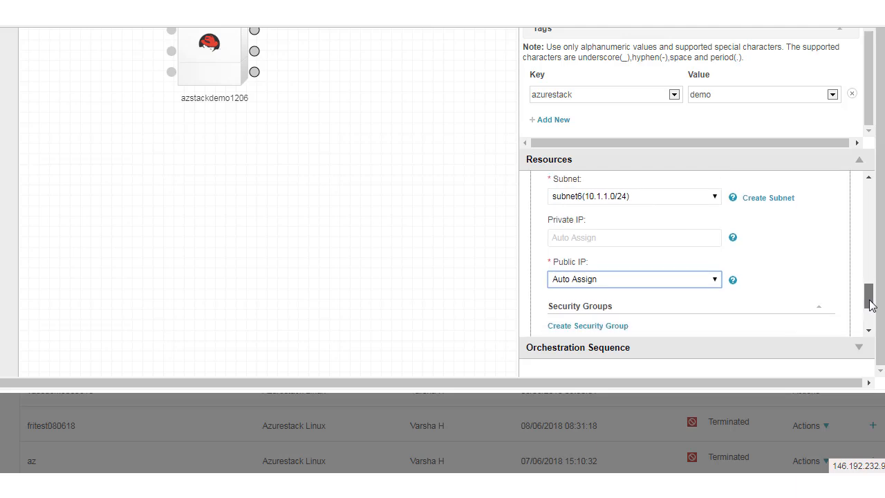
{"action": "scroll", "coordinate": [870, 307], "scroll_direction": "down", "scroll_amount": 2}
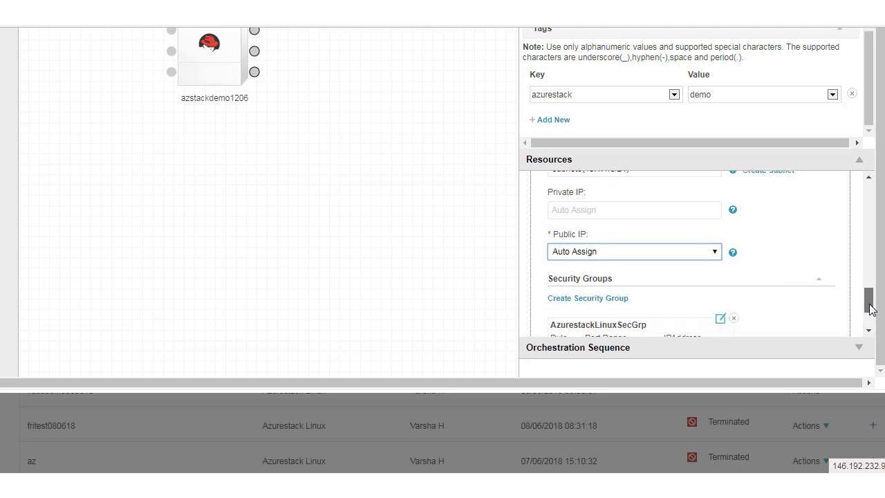
{"action": "left_click_drag", "start_coordinate": [870, 309], "coordinate": [870, 322]}
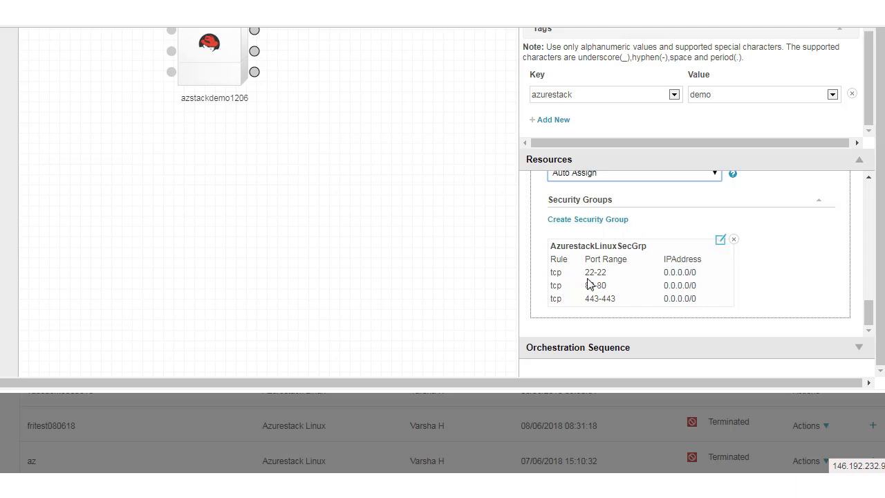
- Check the estimated cost and launch stack azuredemo1206 with instance azstackdemo1206
{"action": "scroll", "coordinate": [442, 250], "scroll_direction": "up", "scroll_amount": 3}
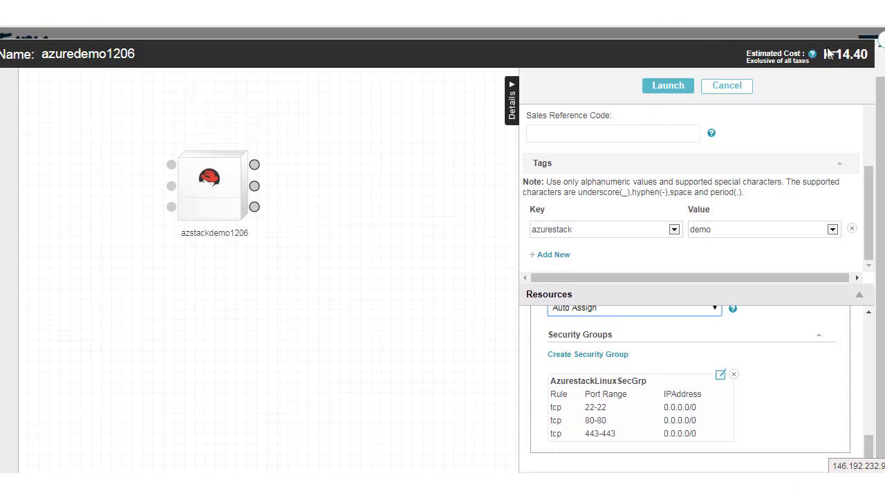
{"action": "left_click_drag", "start_coordinate": [823, 54], "coordinate": [862, 55]}
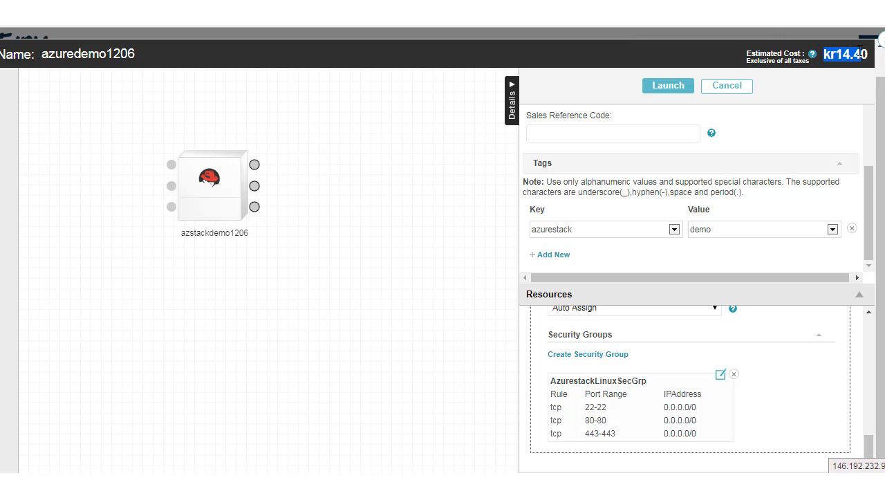
{"action": "left_click", "coordinate": [665, 91]}
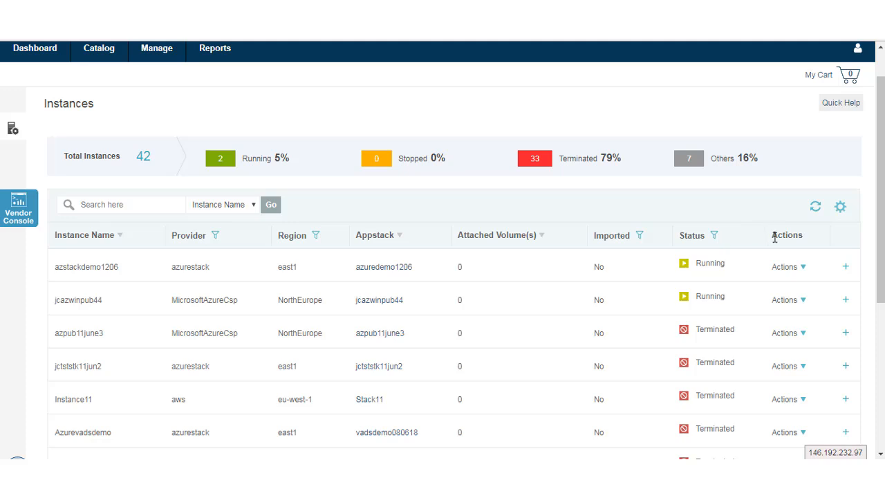
- Show the Actions menu (View Details, Launch SSH, Stop) for the azstackdemo1206 instance
{"action": "left_click", "coordinate": [804, 269]}
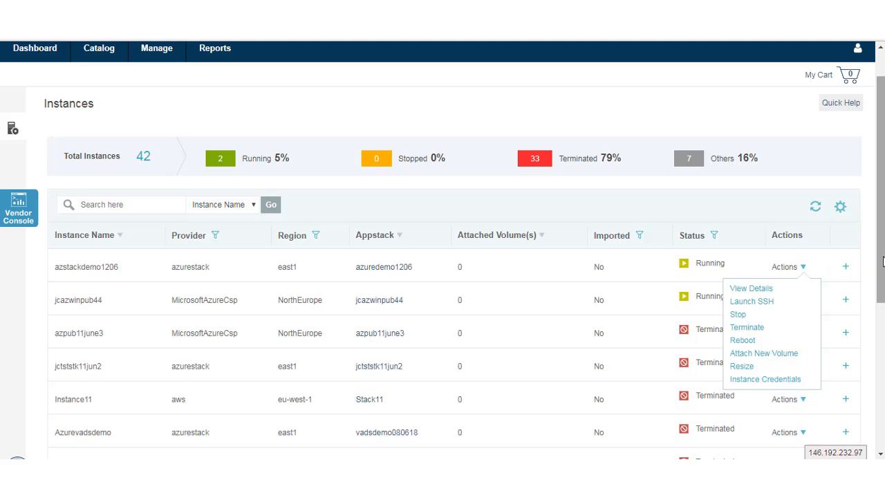
{"action": "scroll", "coordinate": [883, 270], "scroll_direction": "down", "scroll_amount": 1}
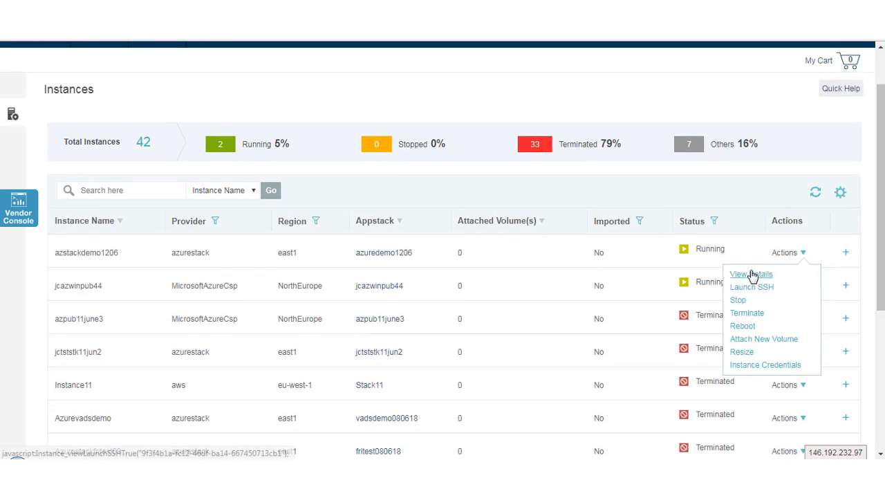